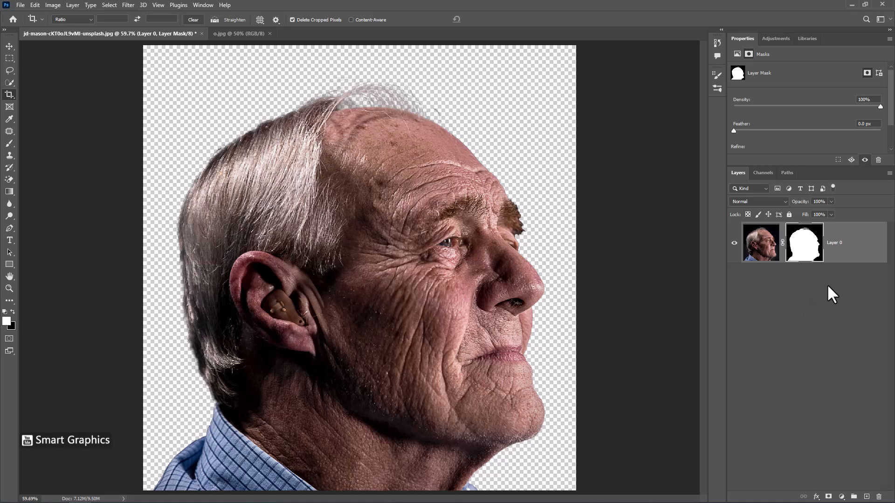
- Add a solid color fill layer in gray #aeaeae and place it beneath the portrait layer
left_click(841, 497)
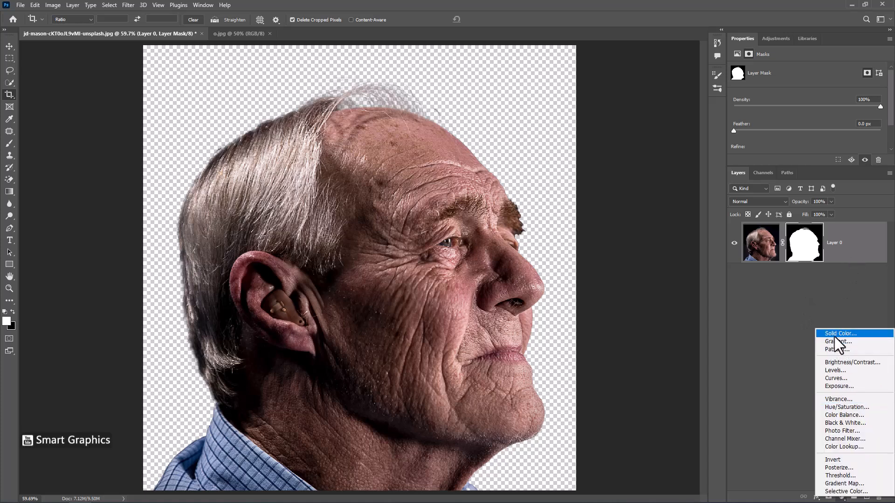
left_click(834, 335)
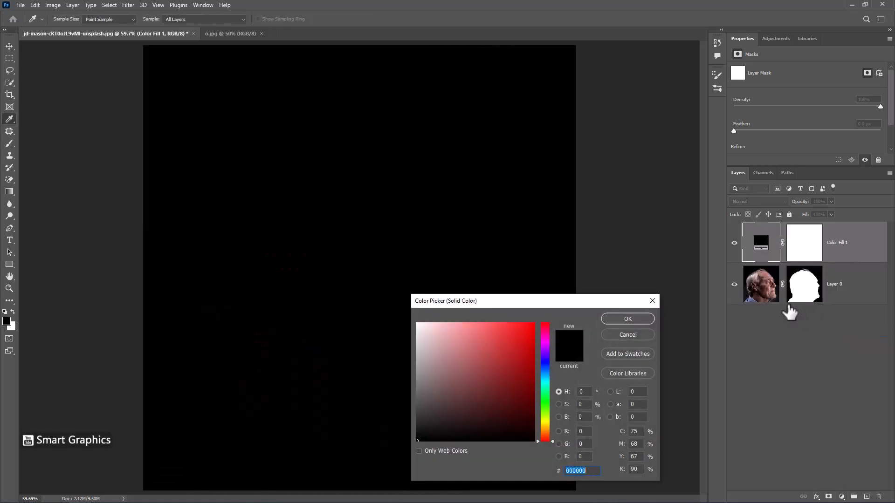
left_click_drag(553, 307, 569, 190)
left_click(431, 227)
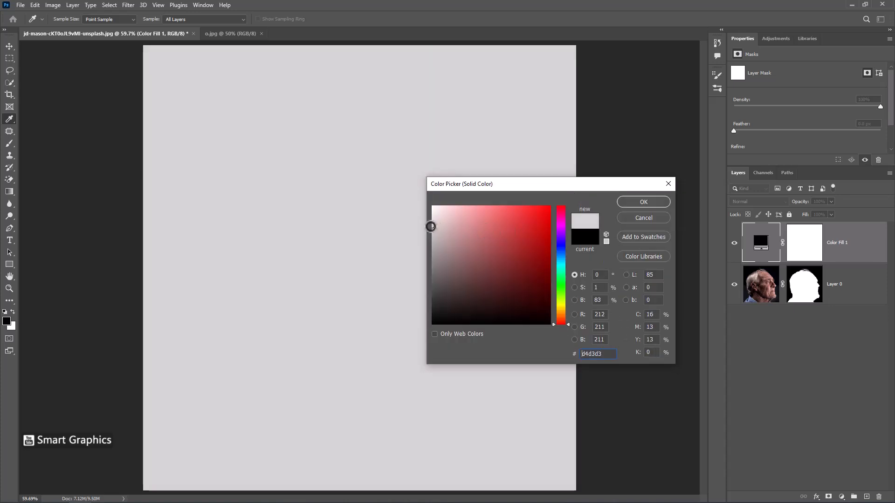
left_click_drag(426, 228, 413, 244)
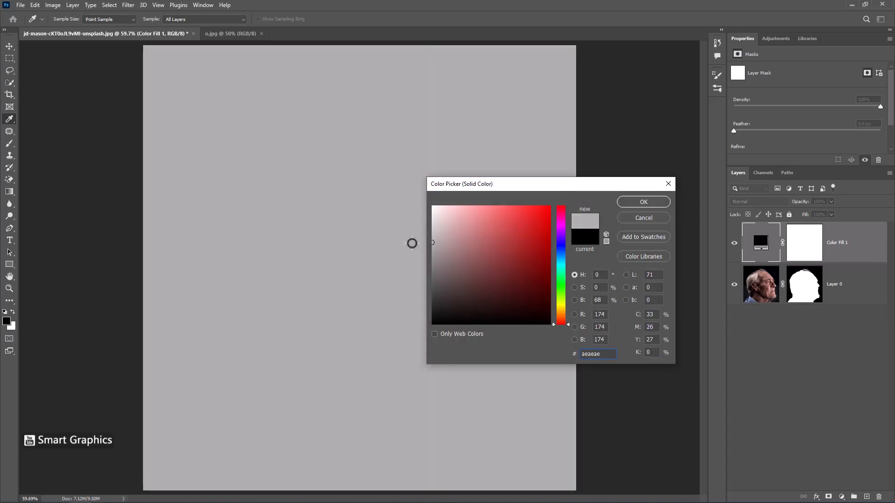
left_click(633, 201)
key("c")
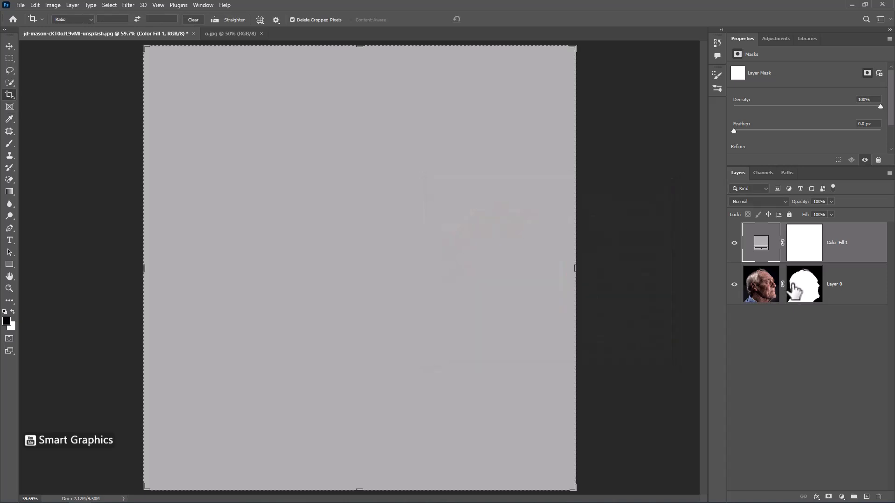
left_click_drag(855, 272, 859, 307)
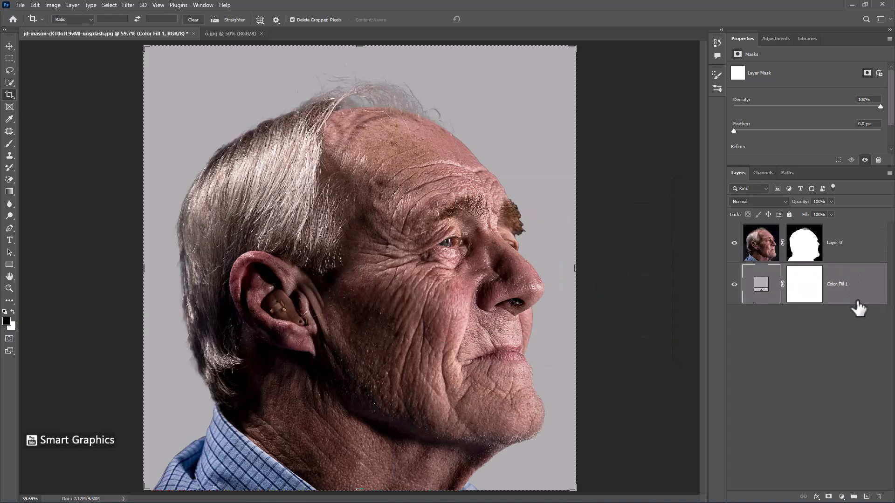
- Convert the masked portrait layer to a smart object and rename it Model
right_click(839, 240)
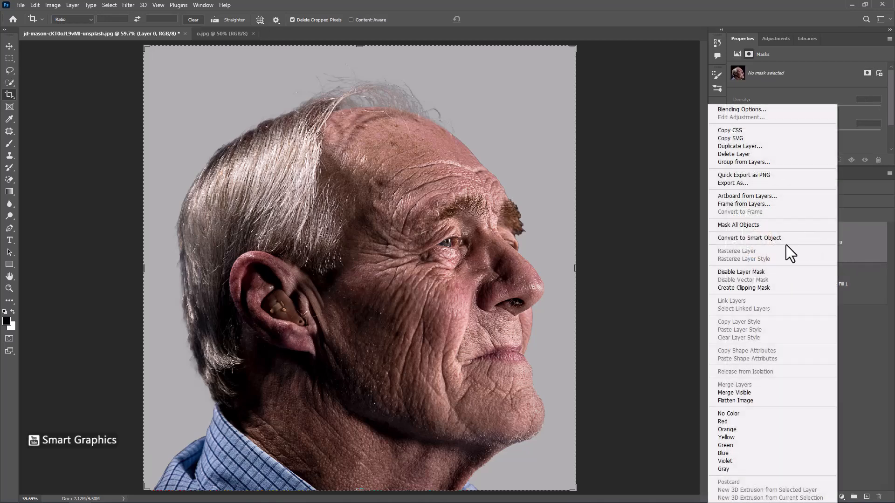
left_click(753, 238)
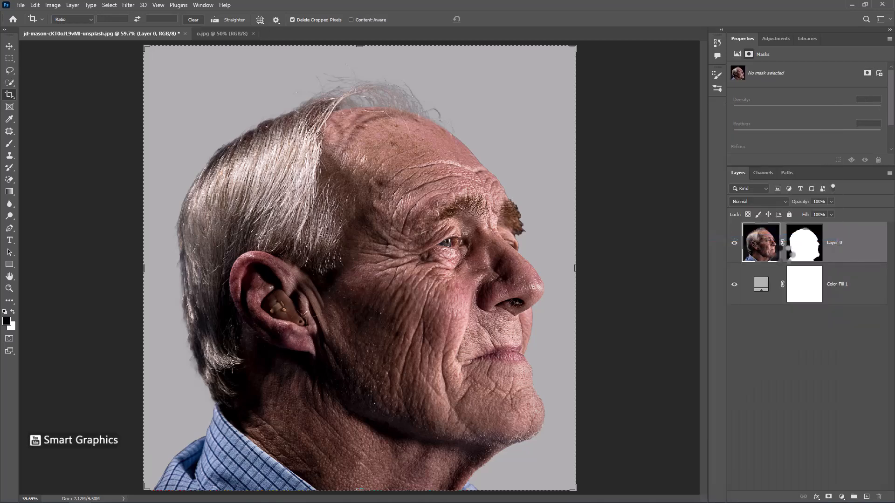
double_click(790, 243)
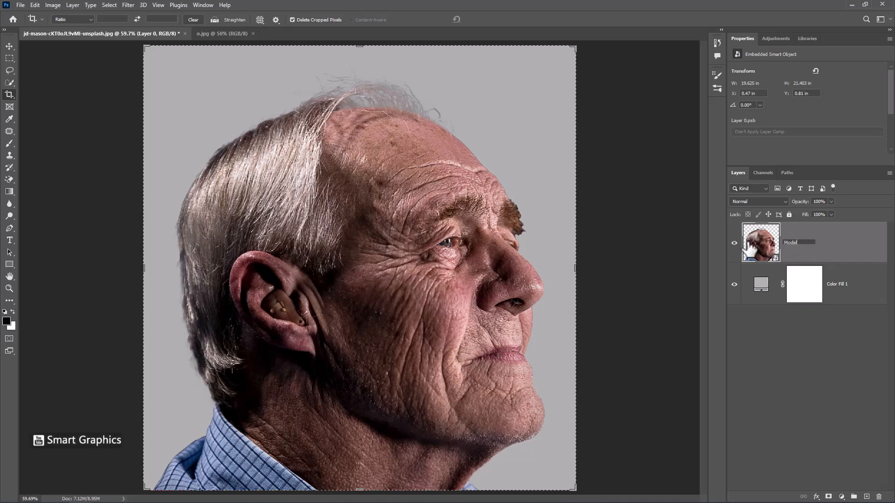
key("Return")
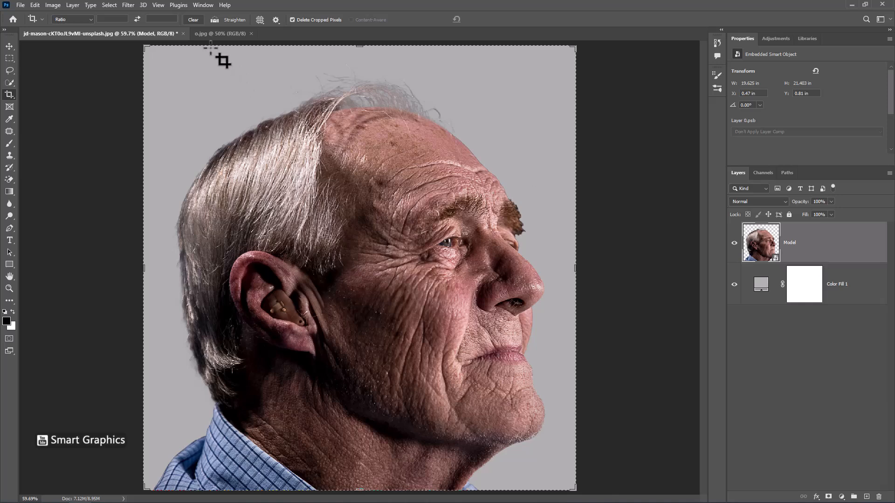
- Apply a Camera Raw Filter to the Model layer: Saturation -100, Contrast +51, Highlights +7, Shadows -24, Texture -28, Clarity +21, Dehaze +25
left_click(127, 4)
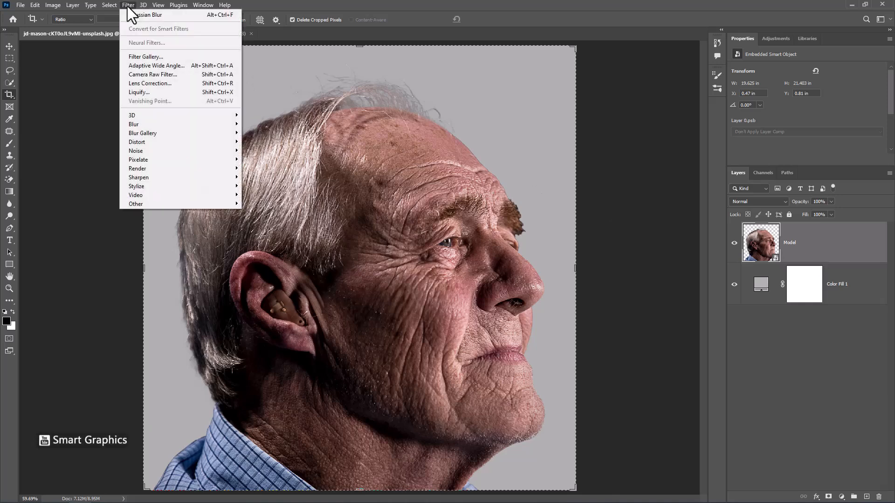
left_click(149, 81)
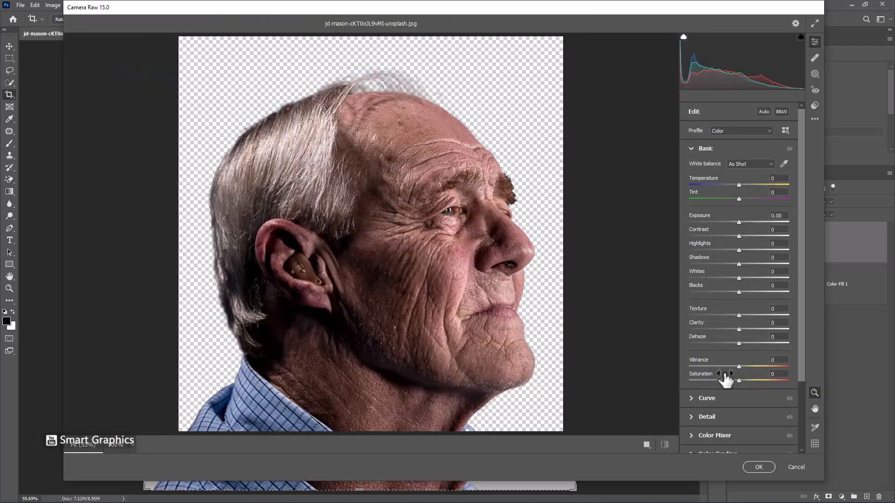
left_click_drag(739, 380, 683, 375)
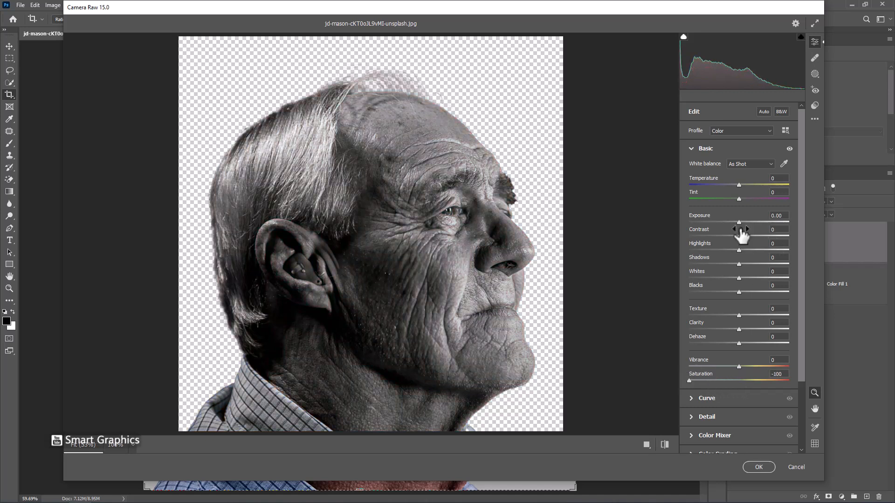
left_click_drag(739, 234, 726, 263)
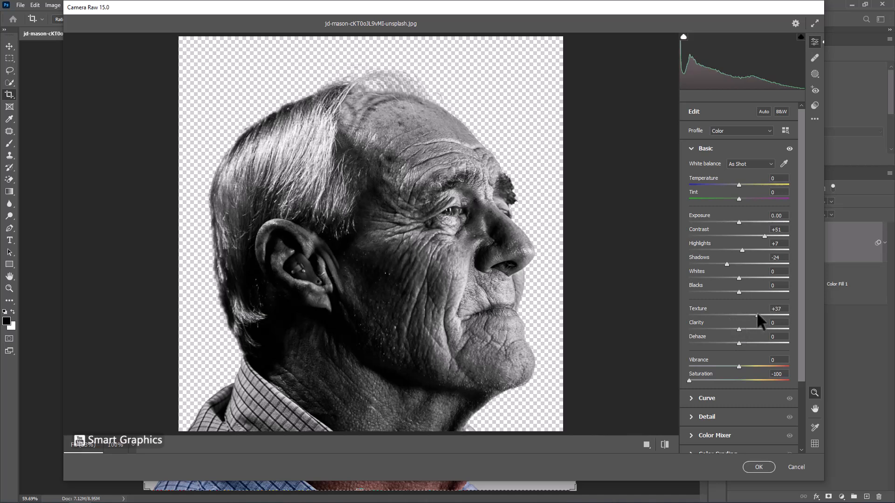
mouse_move(757, 315)
left_mouse_down()
mouse_move(724, 315)
mouse_move(757, 328)
mouse_move(733, 328)
mouse_move(747, 325)
left_mouse_up()
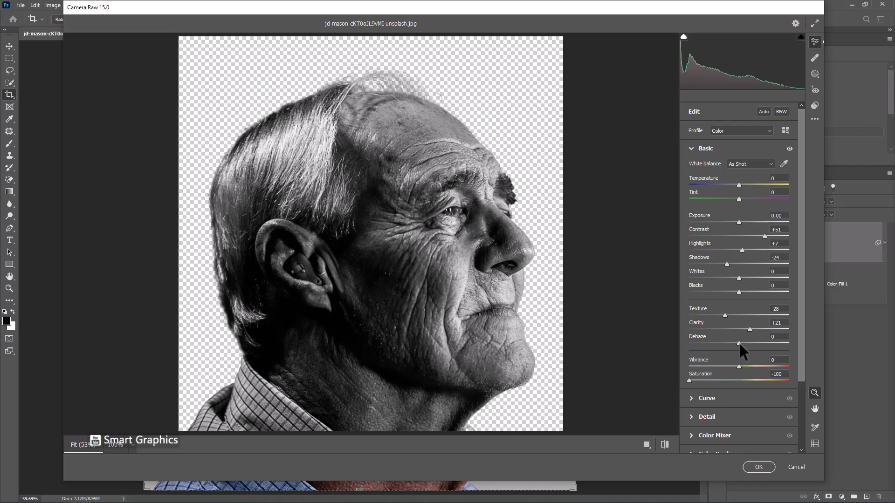
left_click_drag(740, 344, 749, 344)
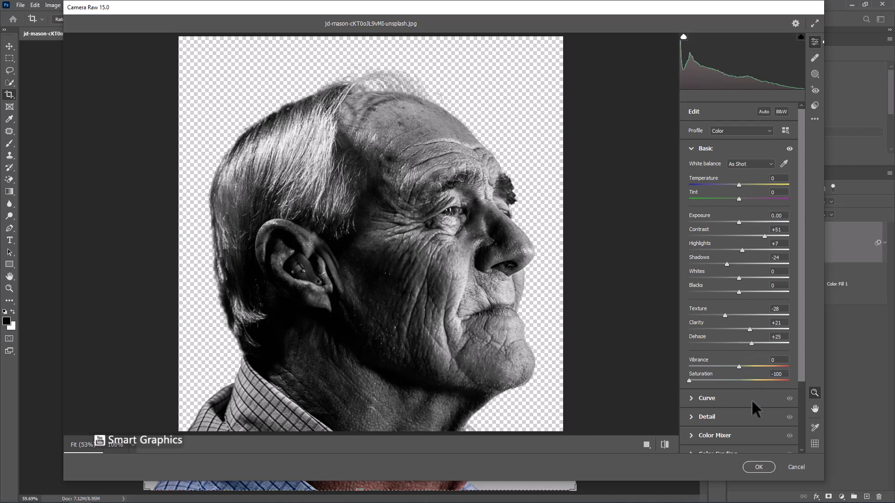
left_click(758, 466)
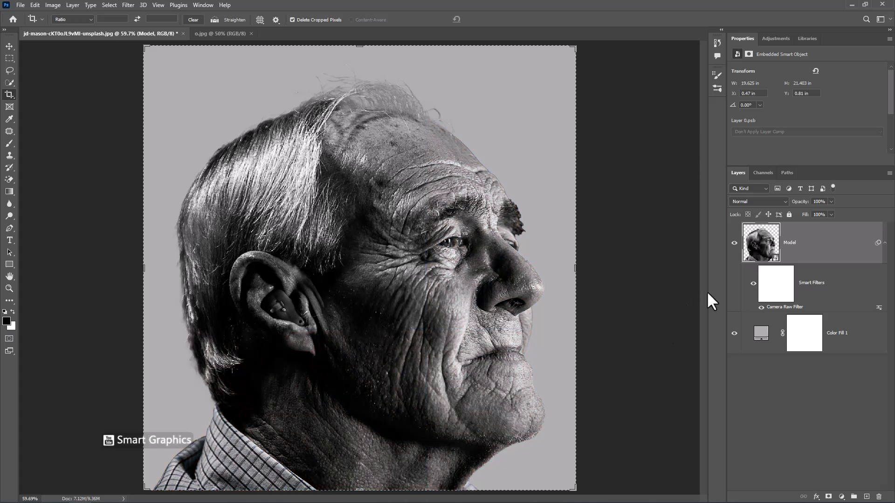
left_click(884, 243)
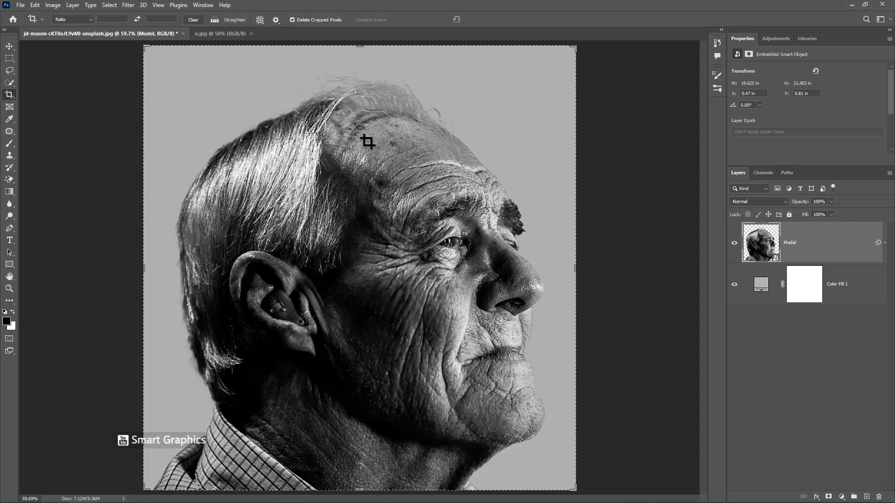
- Bring the cliff photo from o.jpg into the portrait document as a new layer above Model
left_click(220, 33)
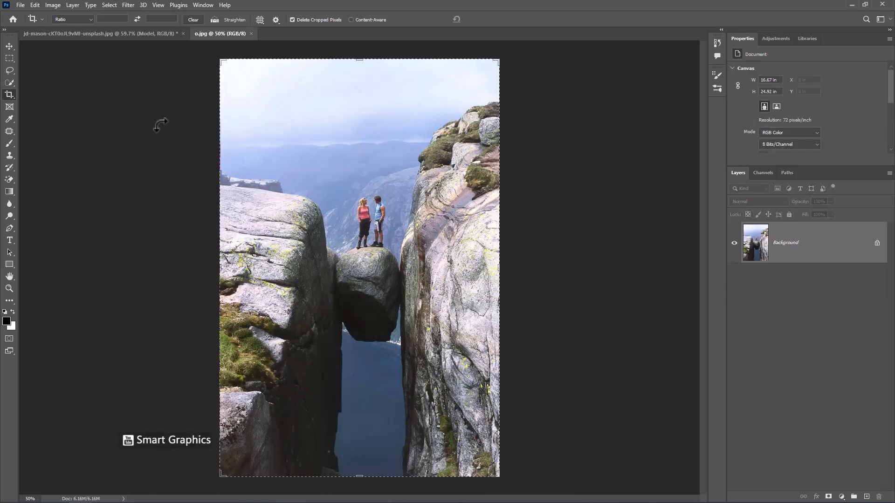
left_click(9, 45)
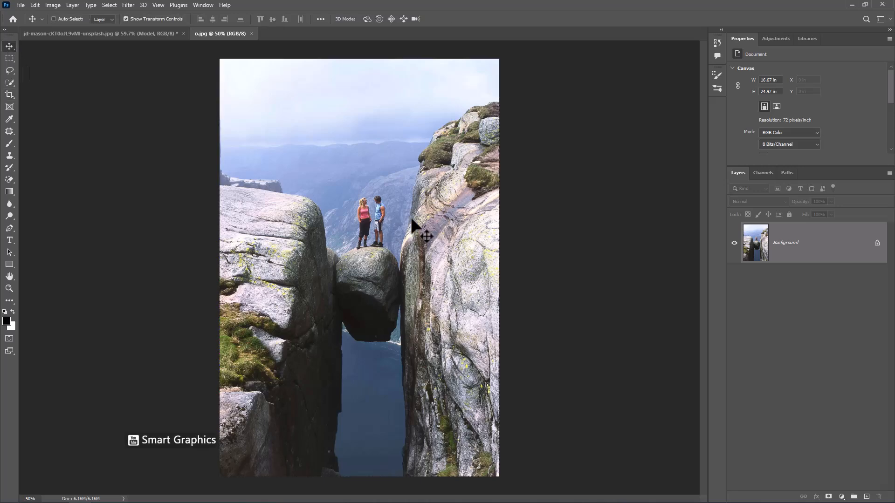
left_click_drag(410, 217, 408, 245)
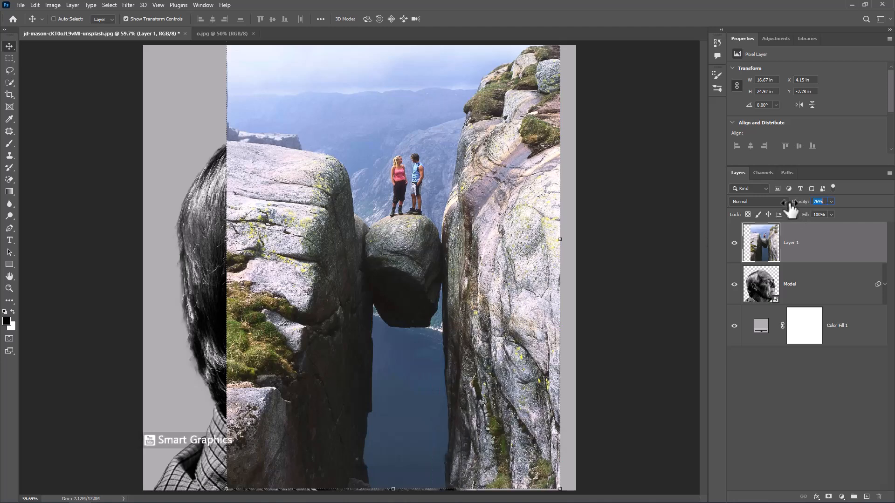
- Lower the cliff layer's opacity to 37% and scale it to 89.19% so it fits the canvas height over the head
left_click_drag(794, 205, 772, 212)
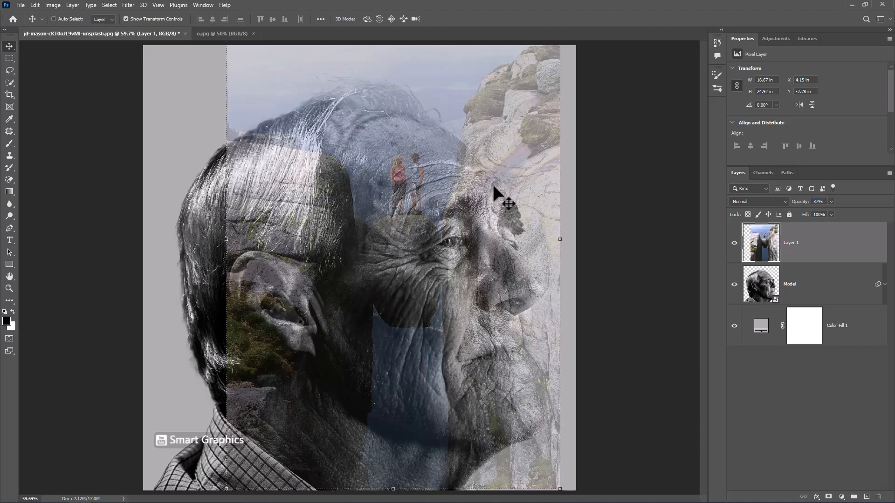
left_click_drag(493, 187, 468, 206)
key("ctrl+minus")
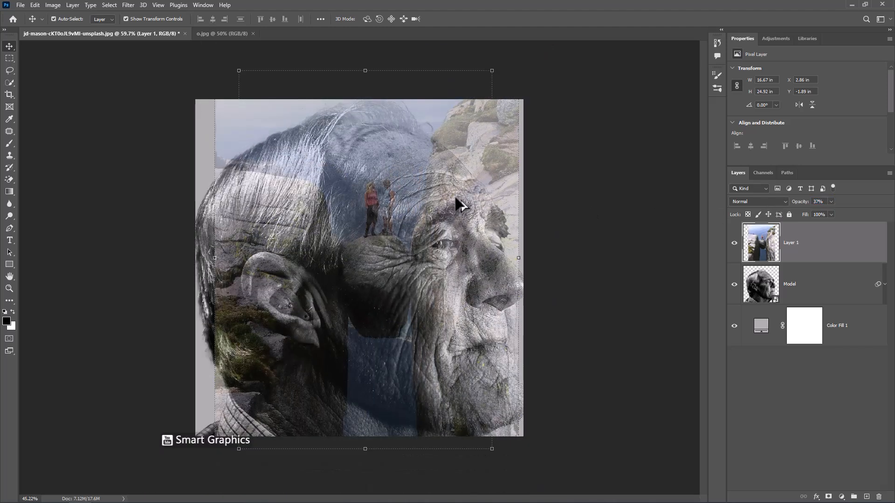
left_click_drag(365, 70, 362, 99)
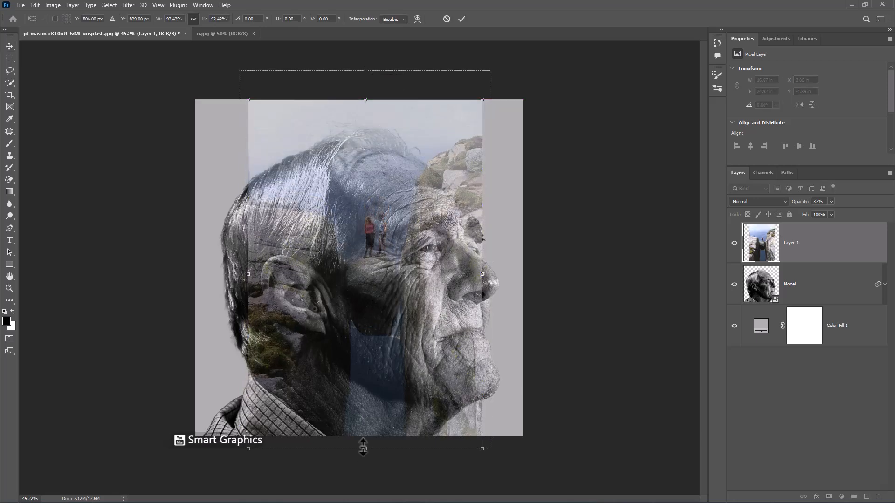
left_click_drag(363, 447, 363, 436)
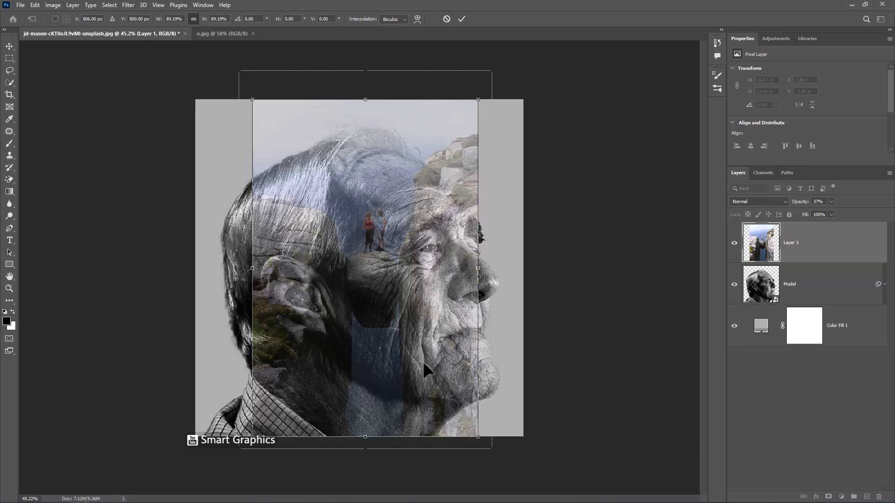
left_click_drag(423, 362, 415, 363)
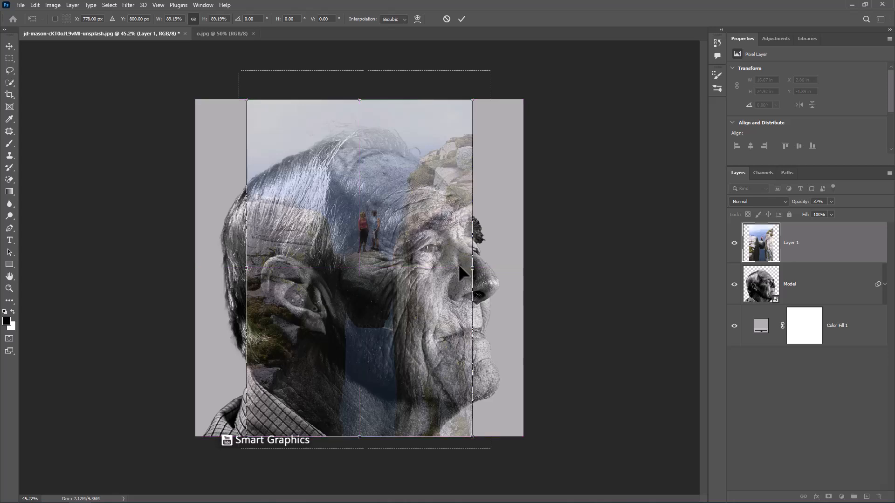
- Flip the cliff photo horizontally and scale it to 71.28% over the man's head, with its opacity set back to 100%
right_click(459, 267)
left_click(484, 450)
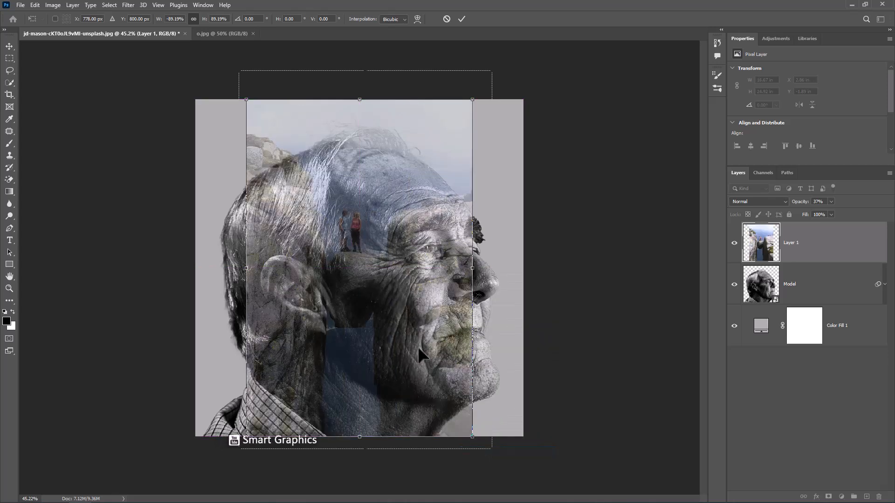
left_click_drag(419, 348, 398, 335)
left_click_drag(224, 88, 235, 106)
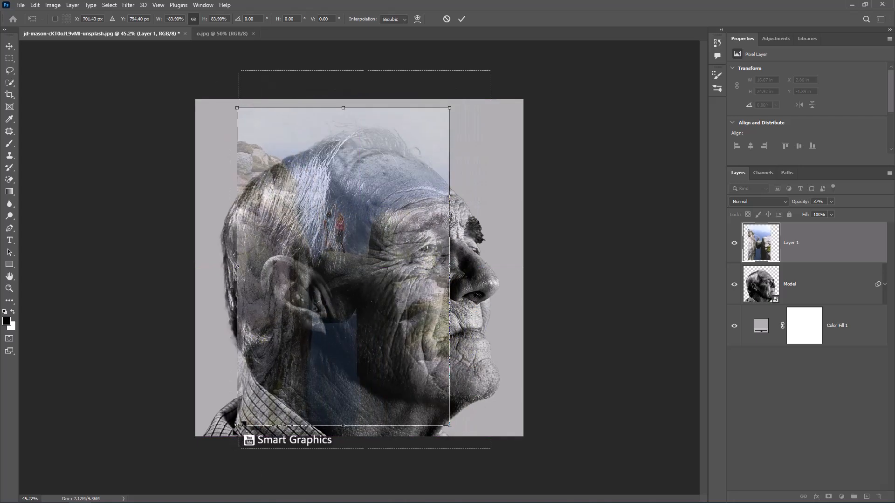
left_click_drag(236, 425, 270, 378)
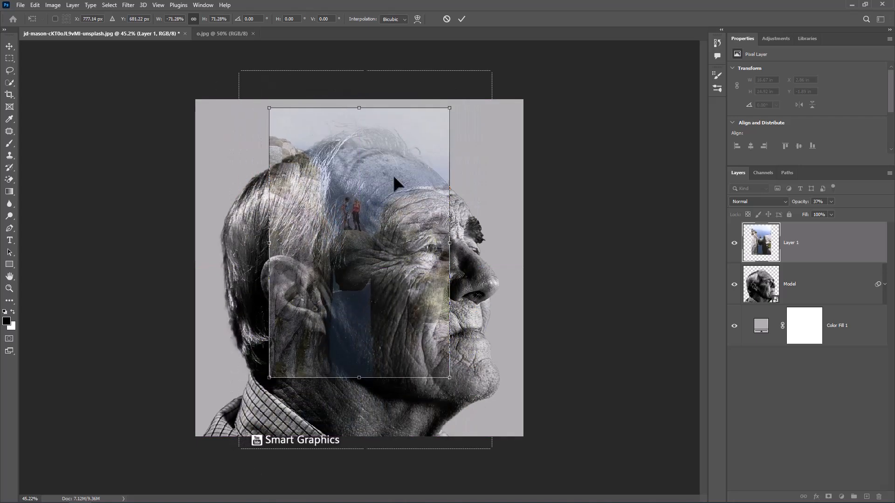
left_click(461, 19)
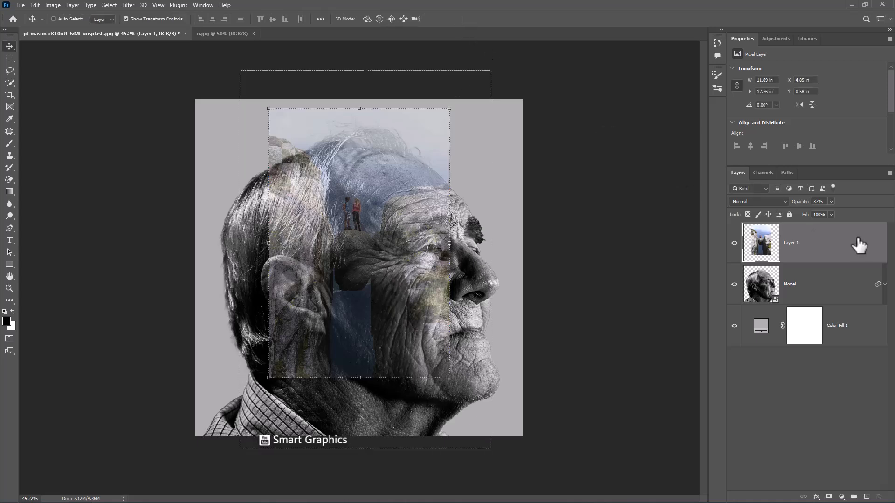
left_click_drag(882, 202, 882, 202)
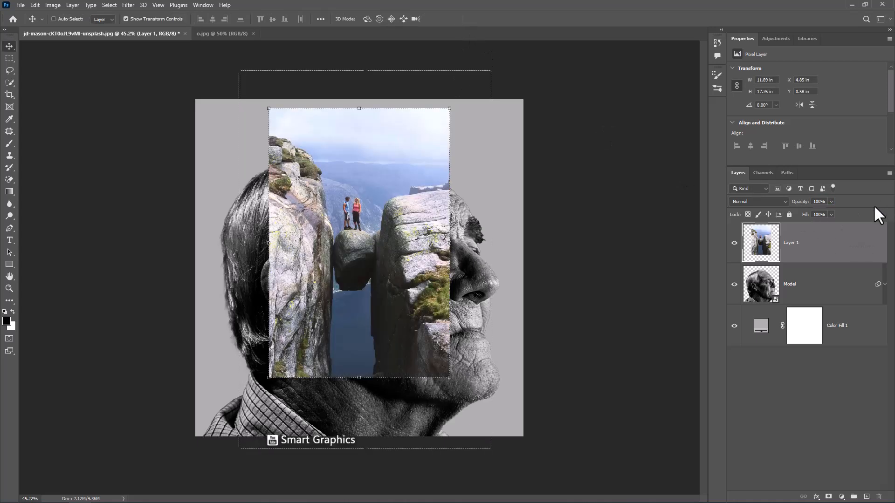
- Convert the cliff layer to a smart object and copy the Model layer's Camera Raw Filter onto it
left_click(885, 284)
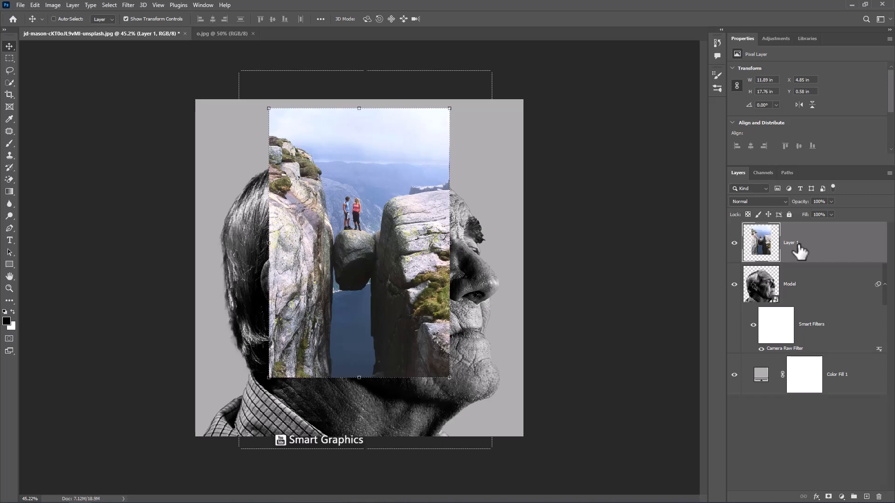
right_click(807, 256)
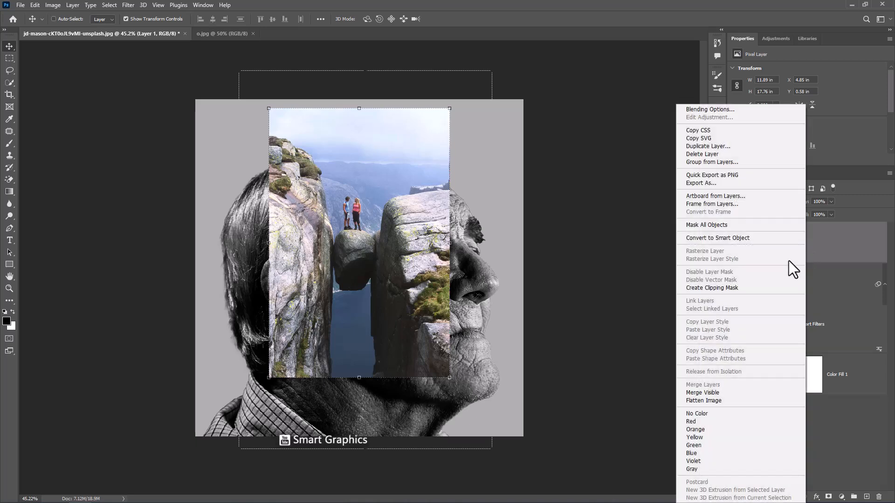
left_click(707, 238)
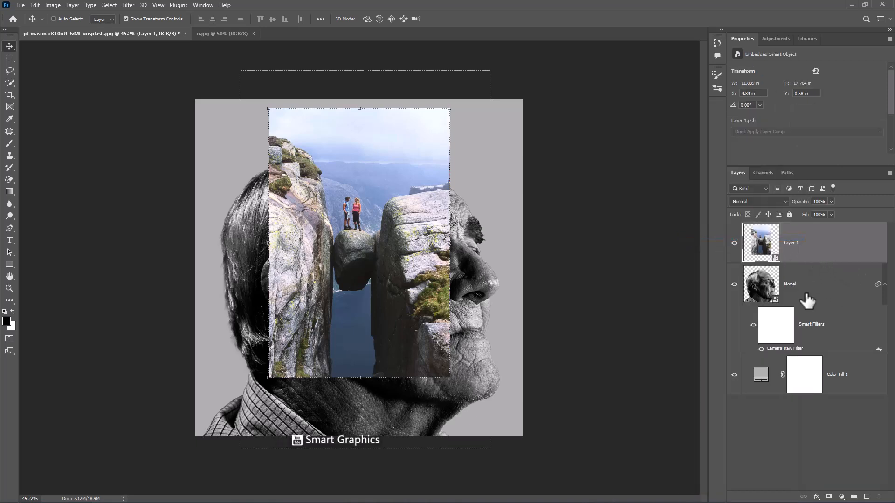
left_click_drag(792, 351, 811, 256)
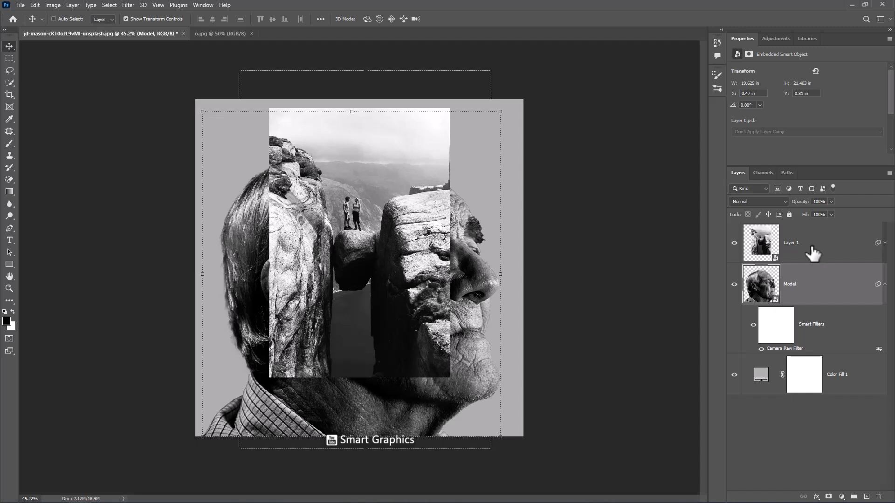
- Paint black on the cliff layer's smart filter mask over the two hikers to restore their original colors
left_click(885, 244)
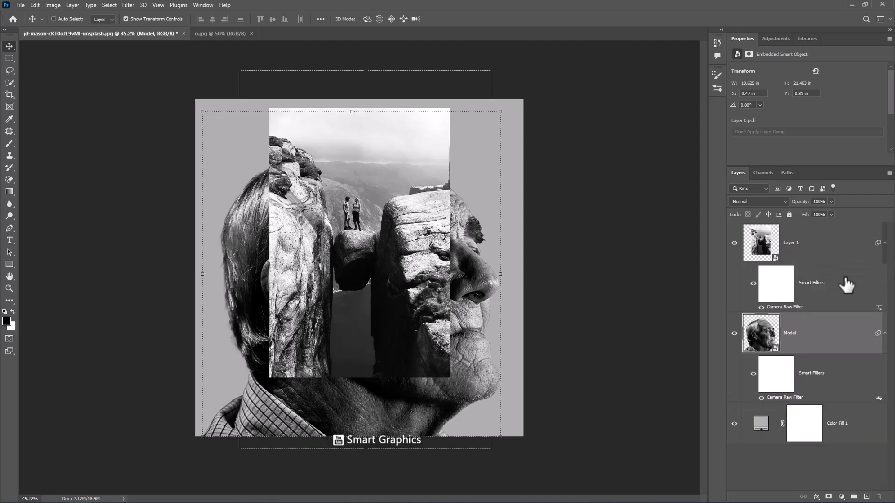
left_click(778, 290)
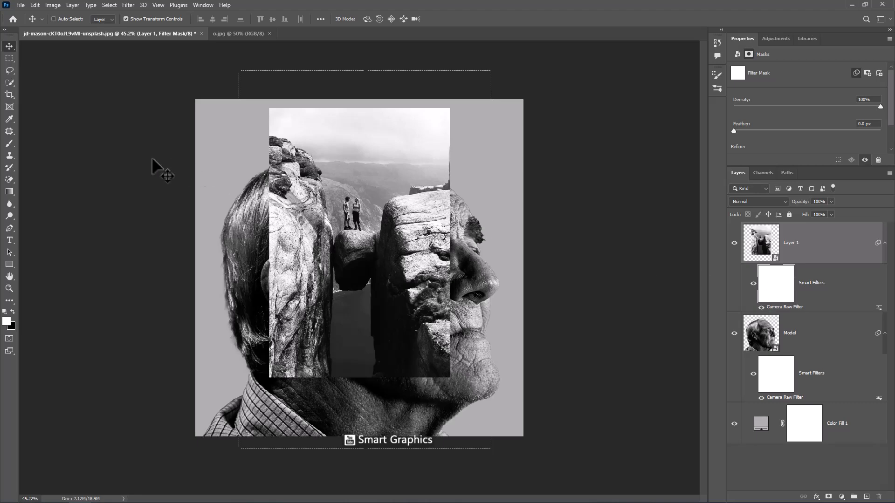
left_click(9, 144)
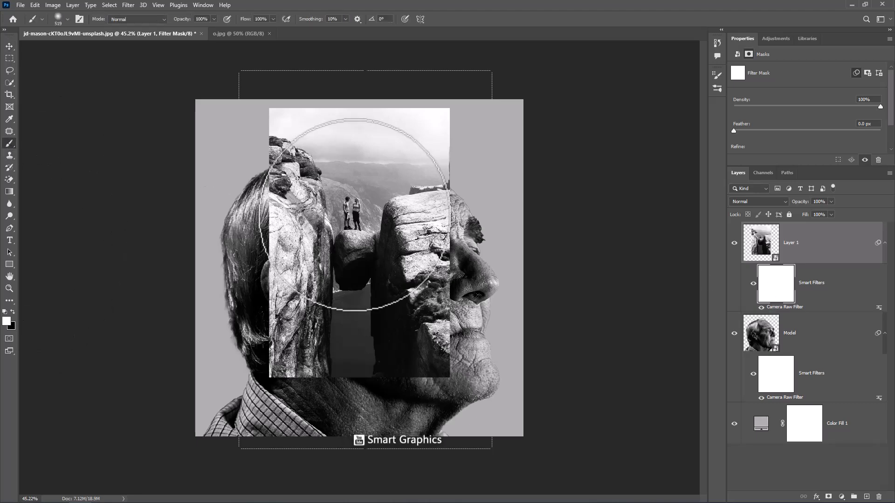
scroll(348, 205, "up", 3)
scroll(347, 203, "up", 5)
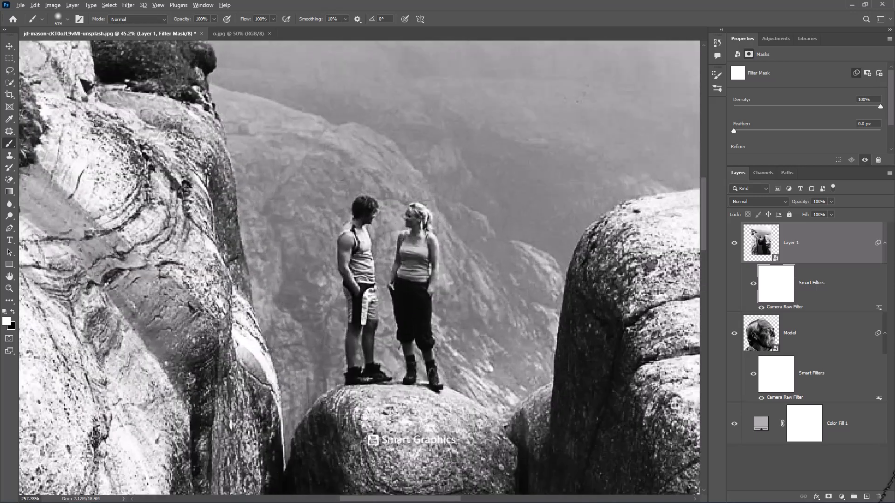
mouse_move(403, 251)
left_mouse_down()
mouse_move(329, 252)
mouse_move(336, 253)
left_mouse_up()
left_click_drag(408, 256, 326, 252)
mouse_move(398, 231)
left_mouse_down()
mouse_move(355, 257)
mouse_move(366, 216)
mouse_move(359, 211)
mouse_move(370, 205)
mouse_move(361, 236)
mouse_move(361, 220)
mouse_move(367, 258)
mouse_move(347, 240)
mouse_move(361, 252)
mouse_move(351, 227)
mouse_move(346, 273)
mouse_move(358, 249)
mouse_move(368, 284)
mouse_move(368, 263)
mouse_move(374, 319)
mouse_move(377, 370)
mouse_move(358, 377)
mouse_move(350, 349)
mouse_move(352, 275)
left_mouse_up()
left_click(12, 311)
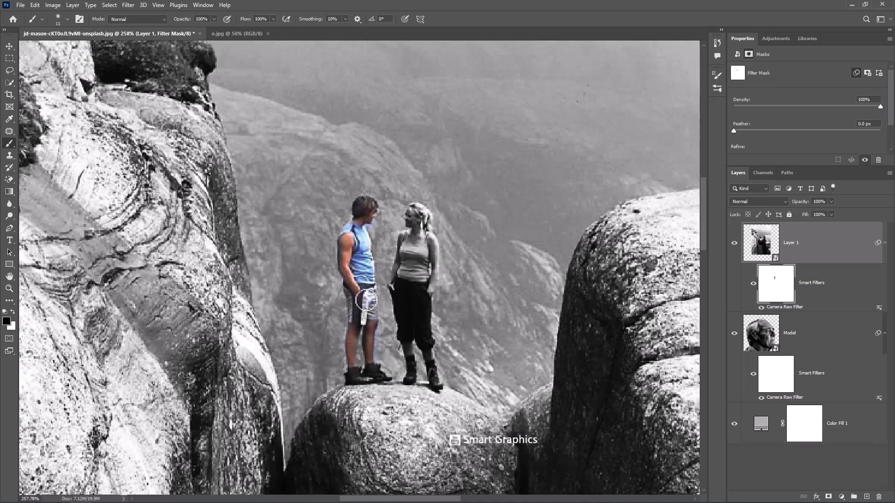
mouse_move(425, 220)
left_mouse_down()
mouse_move(417, 242)
mouse_move(405, 238)
mouse_move(394, 291)
mouse_move(410, 243)
mouse_move(413, 274)
mouse_move(425, 235)
mouse_move(433, 239)
mouse_move(436, 282)
mouse_move(430, 295)
mouse_move(425, 272)
mouse_move(409, 345)
mouse_move(437, 385)
left_mouse_up()
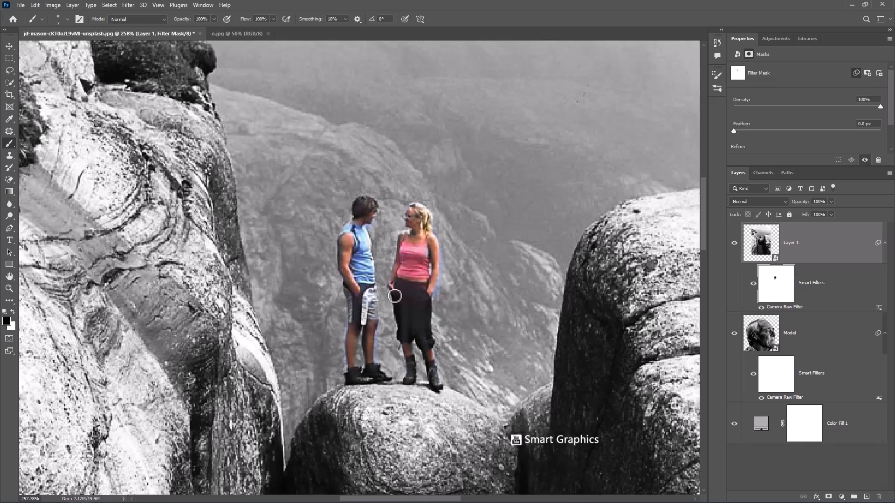
key("ctrl+0")
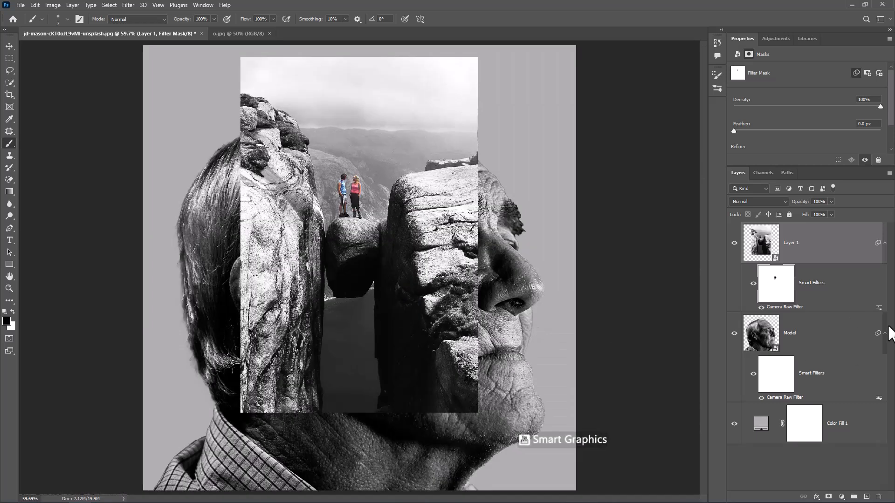
- Add a layer mask to Layer 1 and paint out the cliff photo's edges to blend it into the man's face, hair and ear
left_click(885, 243)
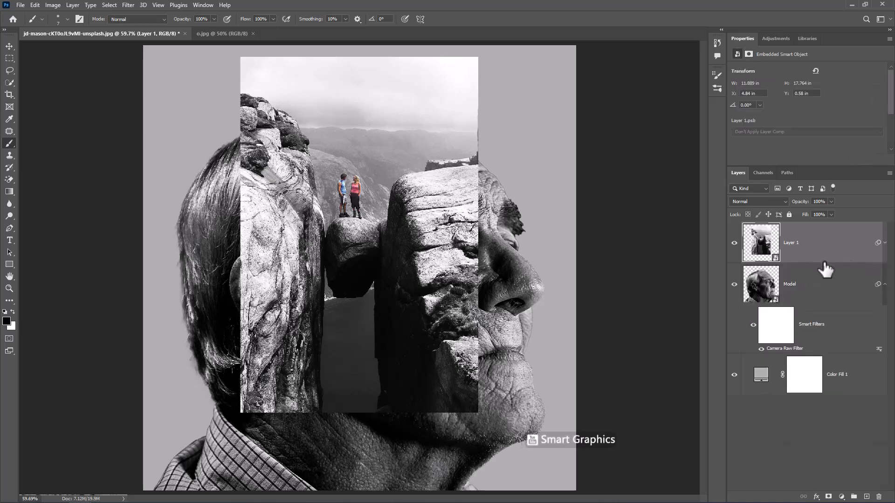
left_click(829, 497)
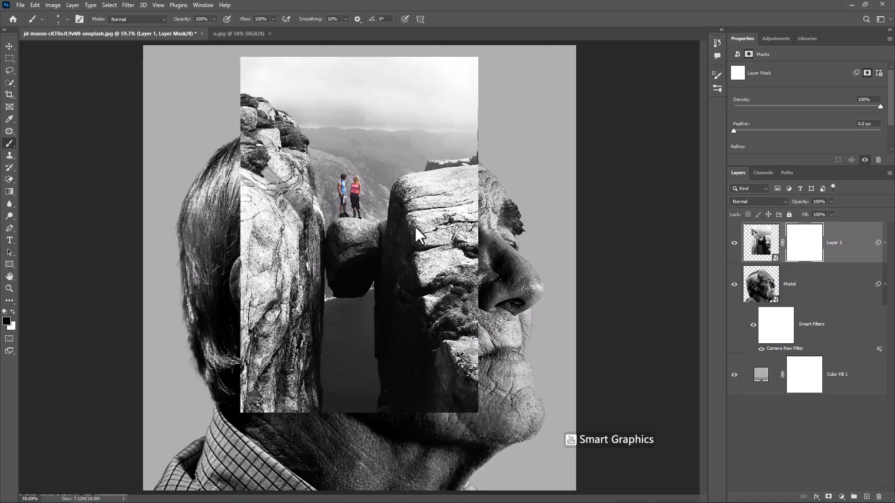
mouse_move(423, 205)
left_mouse_down()
mouse_move(465, 212)
mouse_move(489, 109)
mouse_move(464, 62)
mouse_move(414, 50)
mouse_move(306, 51)
mouse_move(437, 54)
mouse_move(389, 74)
mouse_move(407, 102)
mouse_move(433, 109)
mouse_move(396, 114)
left_mouse_up()
mouse_move(457, 130)
left_mouse_down()
mouse_move(379, 128)
mouse_move(326, 110)
mouse_move(320, 120)
left_mouse_up()
mouse_move(286, 96)
left_mouse_down()
mouse_move(252, 89)
mouse_move(235, 125)
left_mouse_up()
mouse_move(272, 100)
left_mouse_down()
mouse_move(246, 71)
mouse_move(293, 65)
mouse_move(363, 88)
mouse_move(367, 102)
mouse_move(277, 78)
mouse_move(384, 98)
mouse_move(324, 103)
mouse_move(368, 103)
mouse_move(270, 54)
mouse_move(219, 61)
mouse_move(391, 95)
mouse_move(483, 77)
mouse_move(427, 74)
mouse_move(538, 124)
mouse_move(556, 177)
mouse_move(513, 160)
mouse_move(501, 181)
mouse_move(499, 275)
mouse_move(496, 187)
mouse_move(482, 275)
mouse_move(474, 241)
mouse_move(483, 369)
mouse_move(480, 375)
mouse_move(482, 356)
mouse_move(466, 411)
mouse_move(478, 367)
mouse_move(453, 428)
mouse_move(437, 442)
mouse_move(456, 436)
mouse_move(460, 412)
mouse_move(317, 426)
mouse_move(261, 412)
mouse_move(346, 419)
mouse_move(265, 391)
mouse_move(246, 350)
mouse_move(218, 204)
mouse_move(249, 332)
mouse_move(248, 298)
mouse_move(259, 324)
mouse_move(261, 300)
mouse_move(230, 306)
mouse_move(255, 286)
mouse_move(295, 318)
mouse_move(281, 295)
left_mouse_up()
key("bracketright")
key("bracketright")
key("bracketright")
key("bracketright")
key("bracketright")
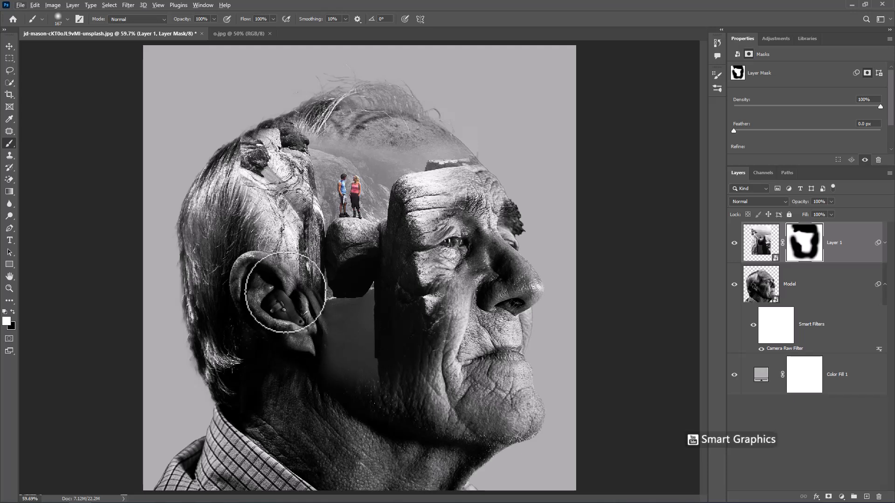
mouse_move(279, 278)
left_mouse_down()
mouse_move(242, 219)
mouse_move(258, 241)
mouse_move(270, 213)
mouse_move(286, 260)
mouse_move(282, 196)
mouse_move(278, 220)
mouse_move(264, 194)
mouse_move(255, 122)
mouse_move(275, 159)
left_mouse_up()
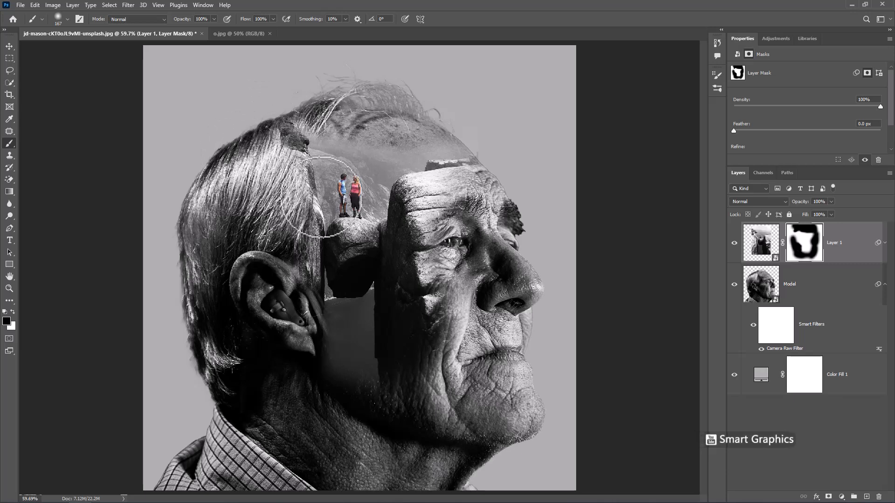
- Add a layer mask to the Model layer and paint black over the top of the head to hide the scalp and hair
left_click(803, 285)
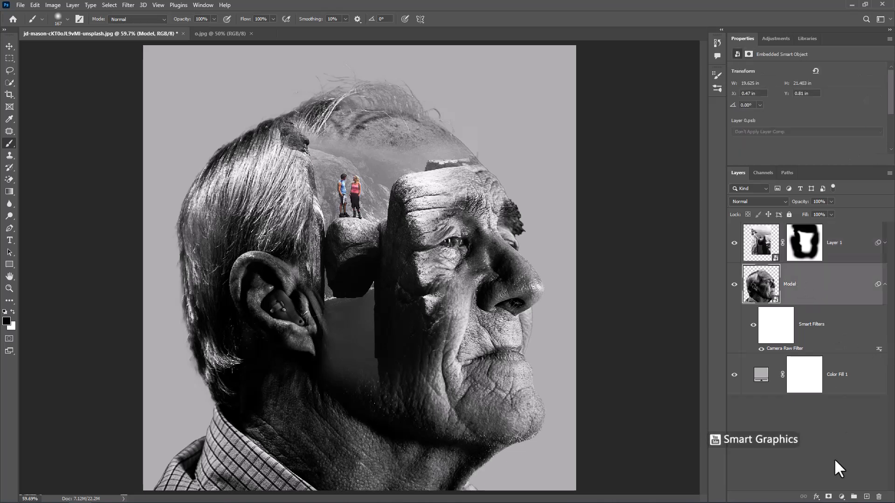
left_click(828, 496)
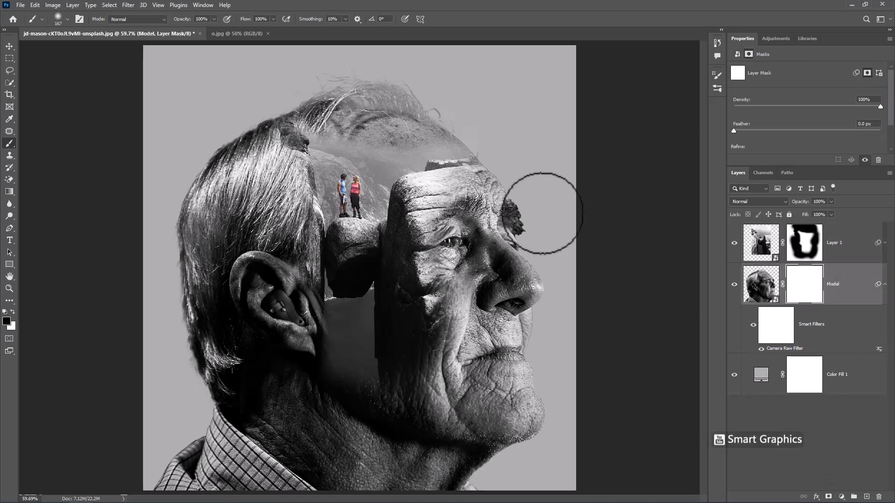
mouse_move(464, 138)
left_mouse_down()
mouse_move(428, 156)
mouse_move(455, 153)
mouse_move(409, 167)
mouse_move(347, 138)
mouse_move(360, 136)
mouse_move(299, 135)
mouse_move(285, 124)
mouse_move(366, 95)
mouse_move(332, 72)
mouse_move(396, 99)
mouse_move(376, 139)
mouse_move(427, 130)
mouse_move(387, 105)
mouse_move(347, 109)
mouse_move(434, 99)
mouse_move(363, 82)
mouse_move(453, 119)
mouse_move(369, 125)
mouse_move(307, 116)
mouse_move(321, 132)
mouse_move(313, 112)
left_mouse_up()
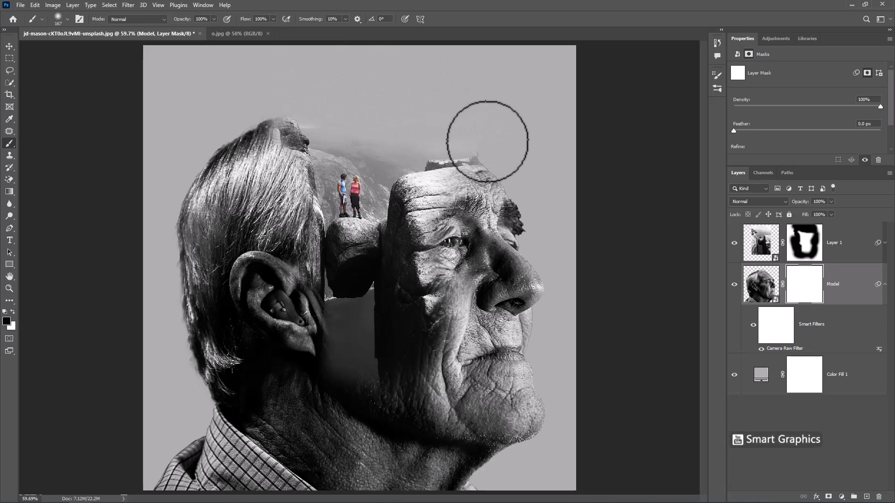
- Create a new empty layer above Layer 1 and set the foreground color to light gray e2e2e2
left_click(804, 242)
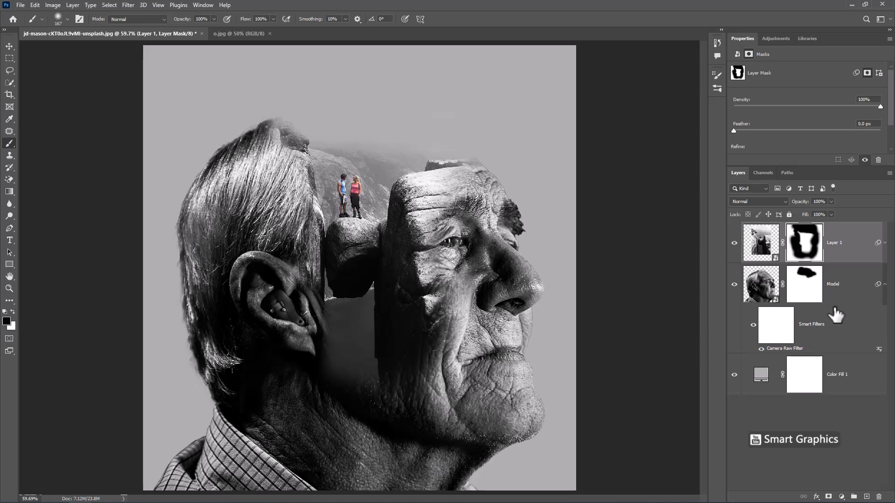
left_click(866, 497)
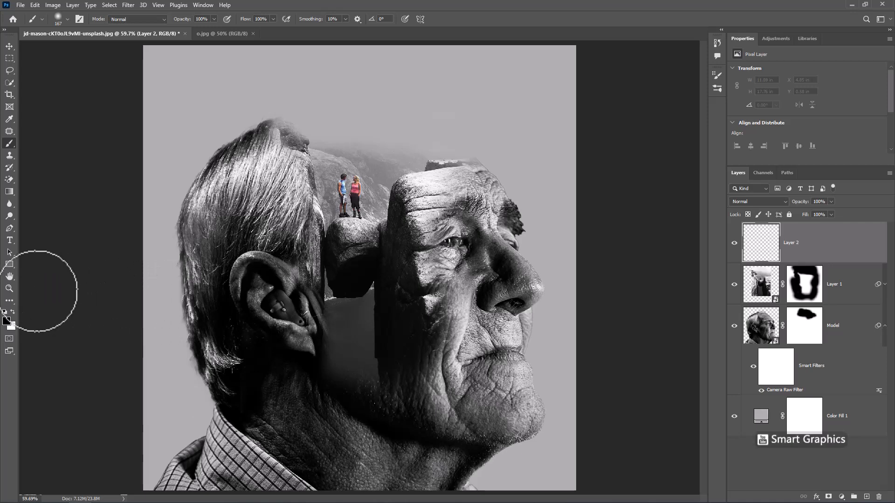
left_click(6, 323)
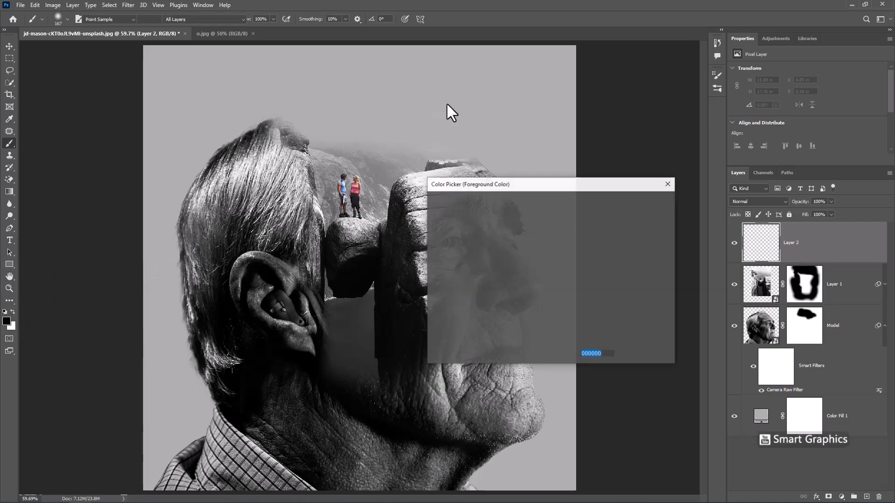
left_click(415, 102)
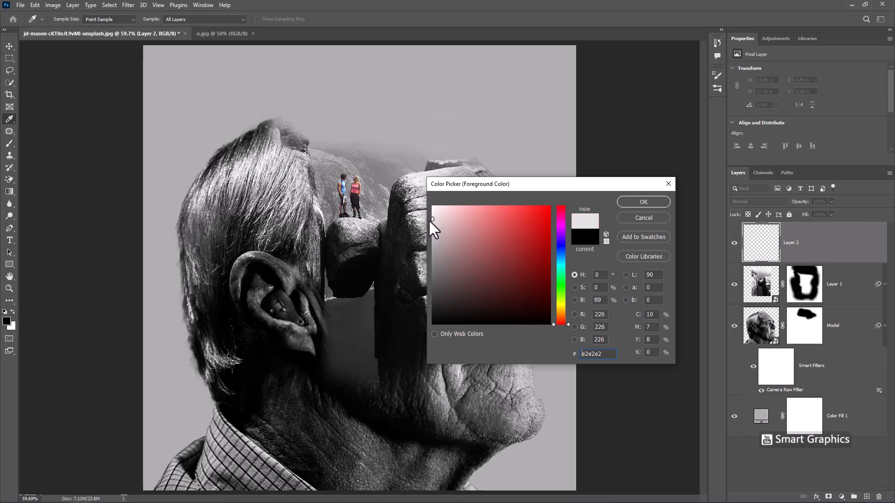
left_click(650, 199)
- Choose the Pd 3 brush from the Free Powder Photoshop Brushes set and reduce its size to about 740 px
key("b")
right_click(340, 176)
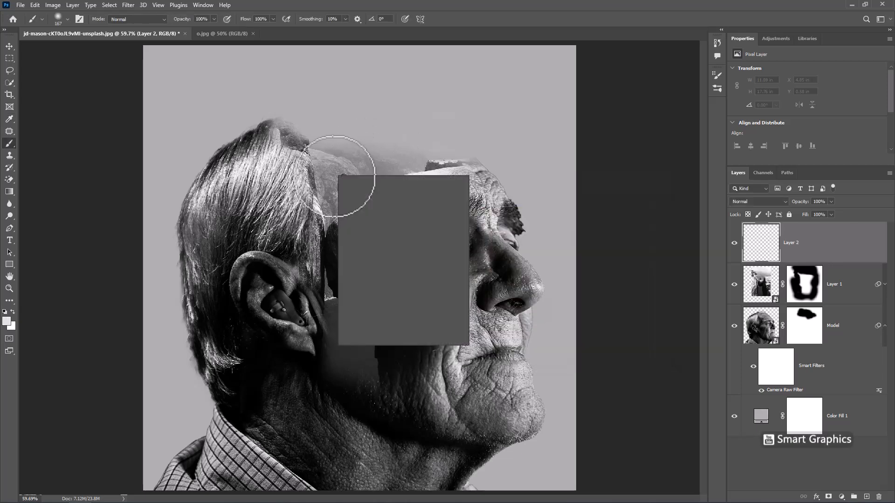
mouse_move(443, 276)
left_mouse_down()
mouse_move(445, 319)
mouse_move(441, 291)
left_mouse_up()
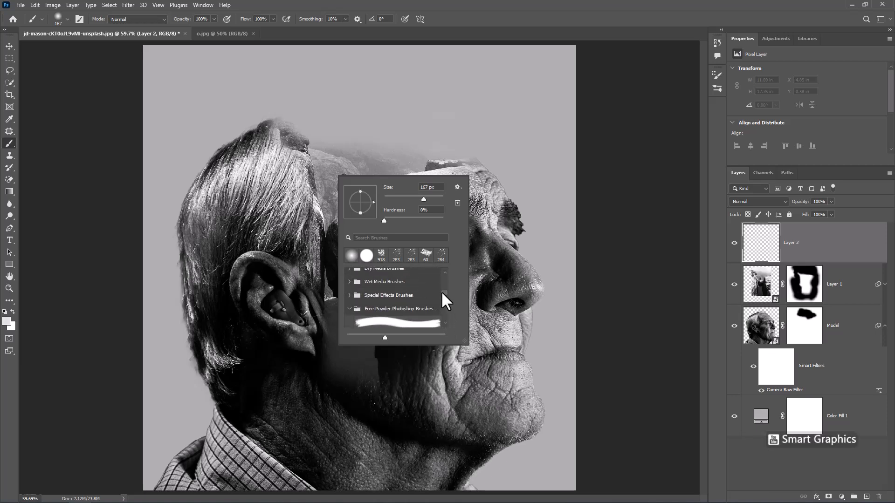
scroll(397, 314, "down", 3)
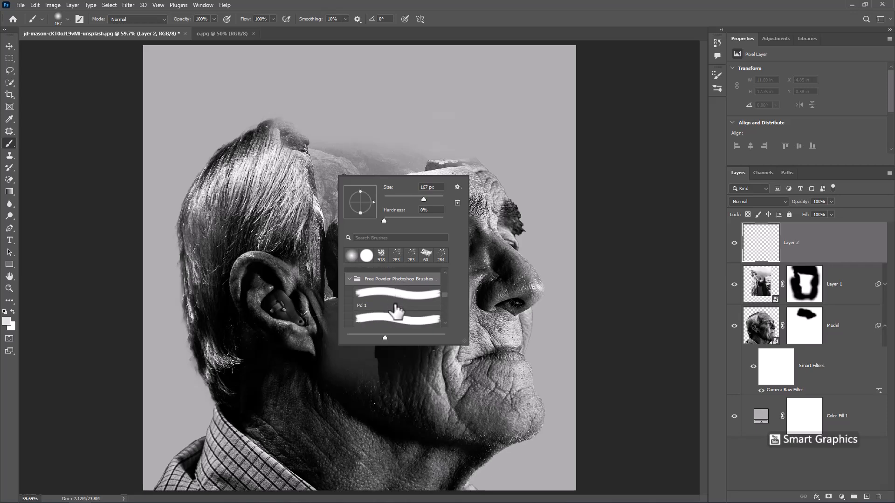
left_click(397, 310)
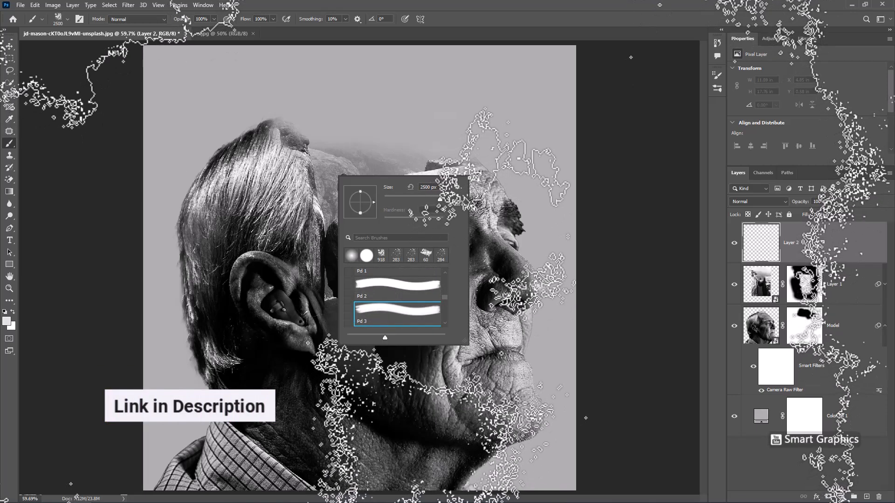
left_click_drag(303, 185, 185, 180)
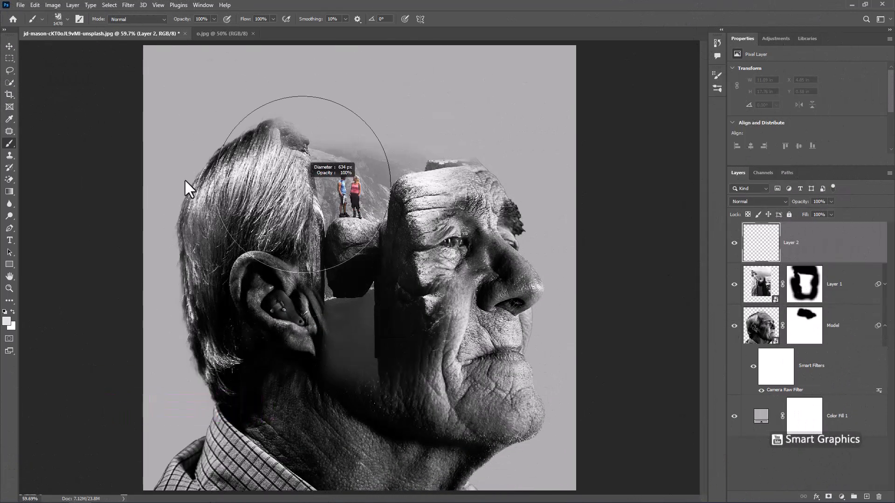
key("ctrl+minus")
scroll(338, 172, "up", 1)
left_click_drag(340, 170, 353, 171)
- Undo a trial dab, lower the brush flow to 30%, and stamp light-gray fog on Layer 2 across the area above the head
left_click(391, 135)
key("ctrl+z")
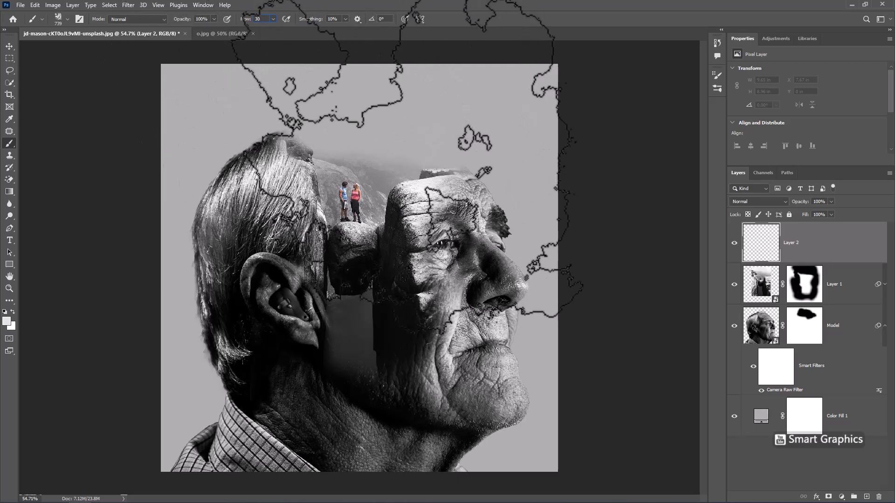
left_click(411, 153)
left_click(362, 123)
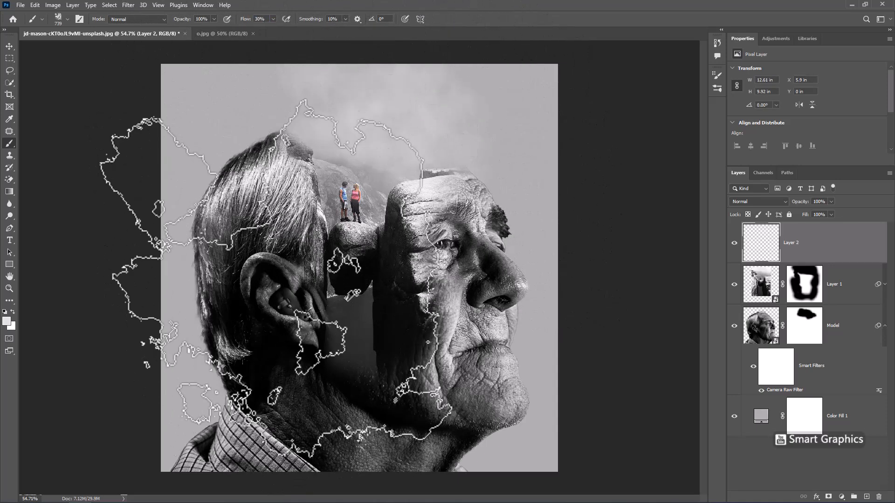
left_click(258, 113)
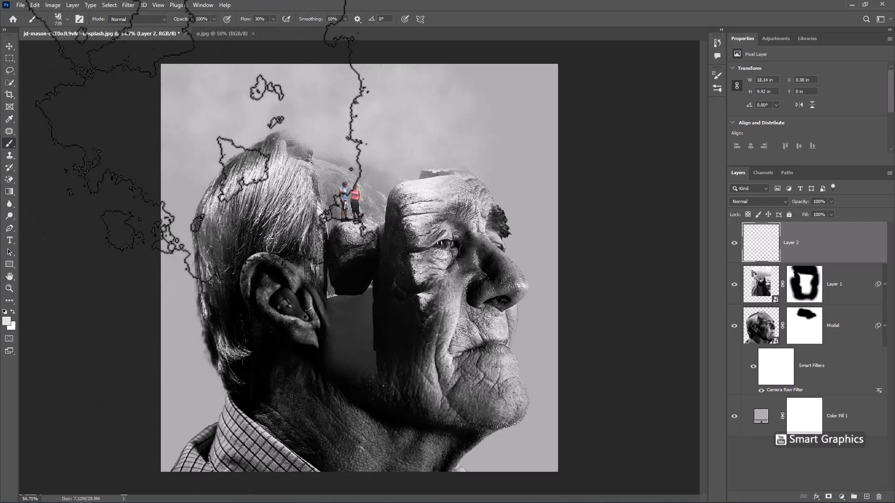
left_click(197, 113)
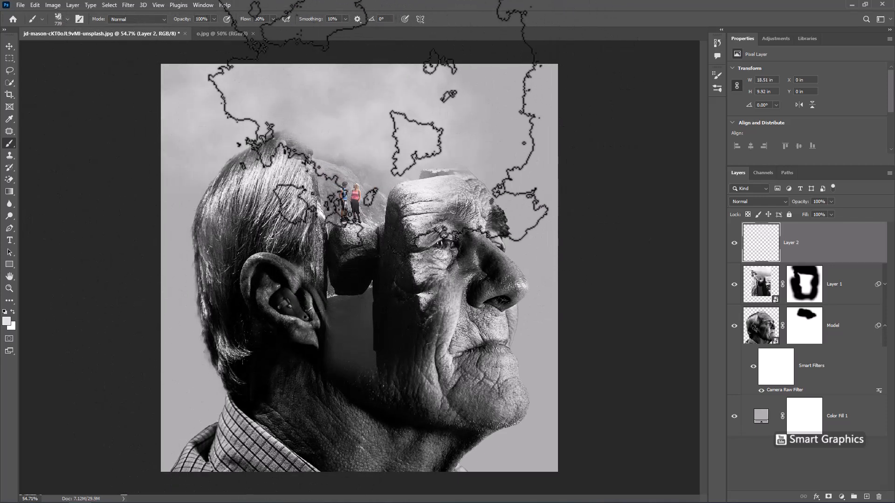